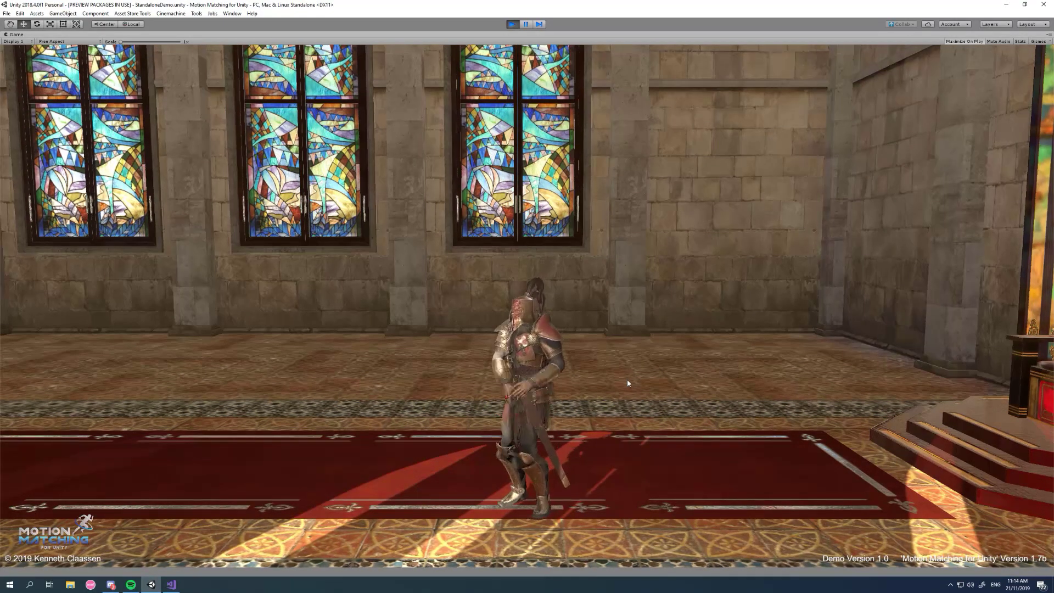
- Toggle the knight's combat stance with the E key, then turn it to face left
key("e")
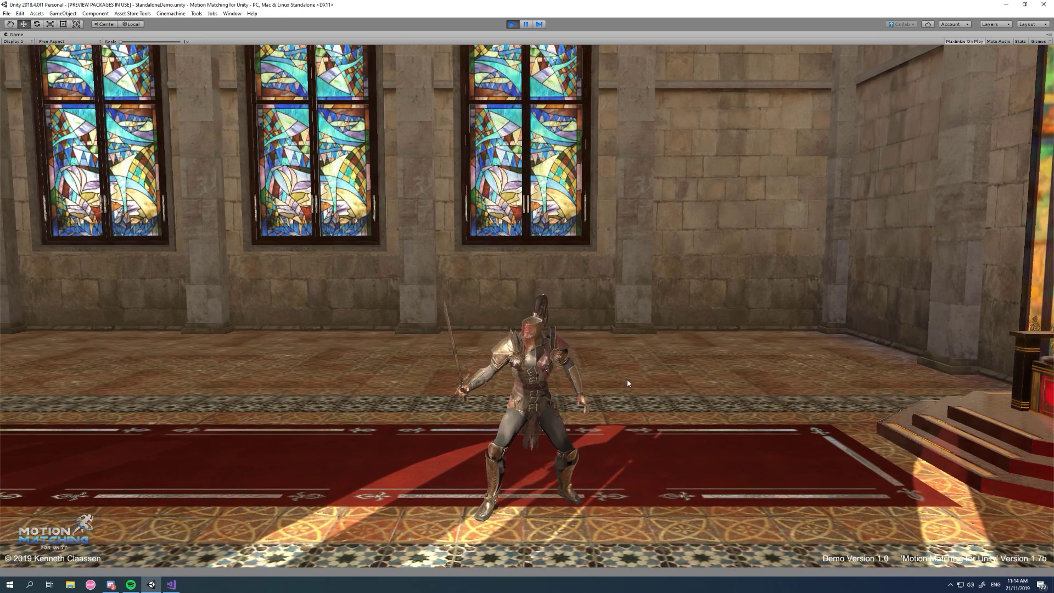
key("e")
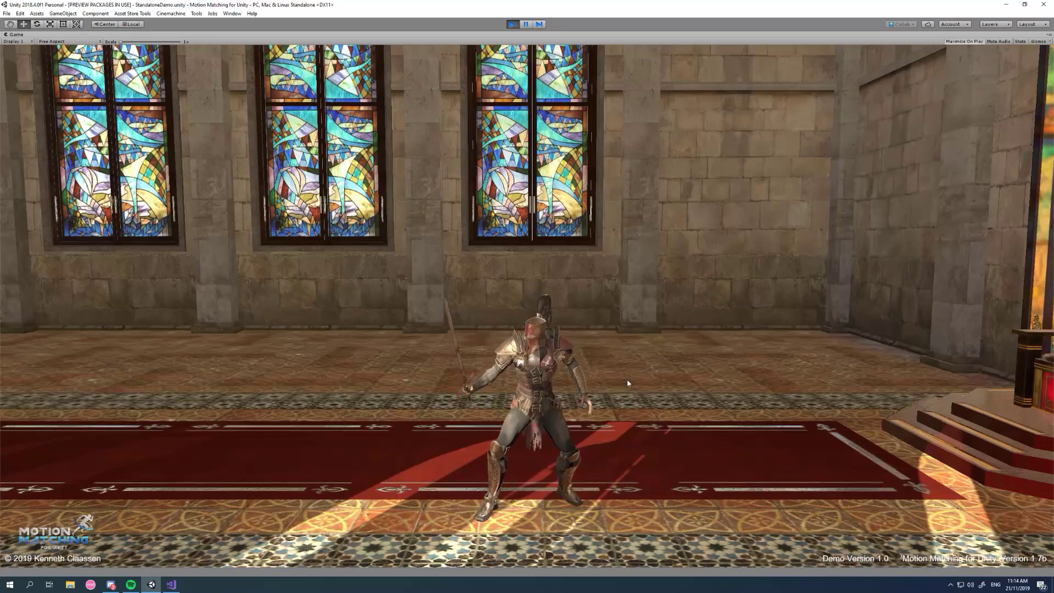
key("a")
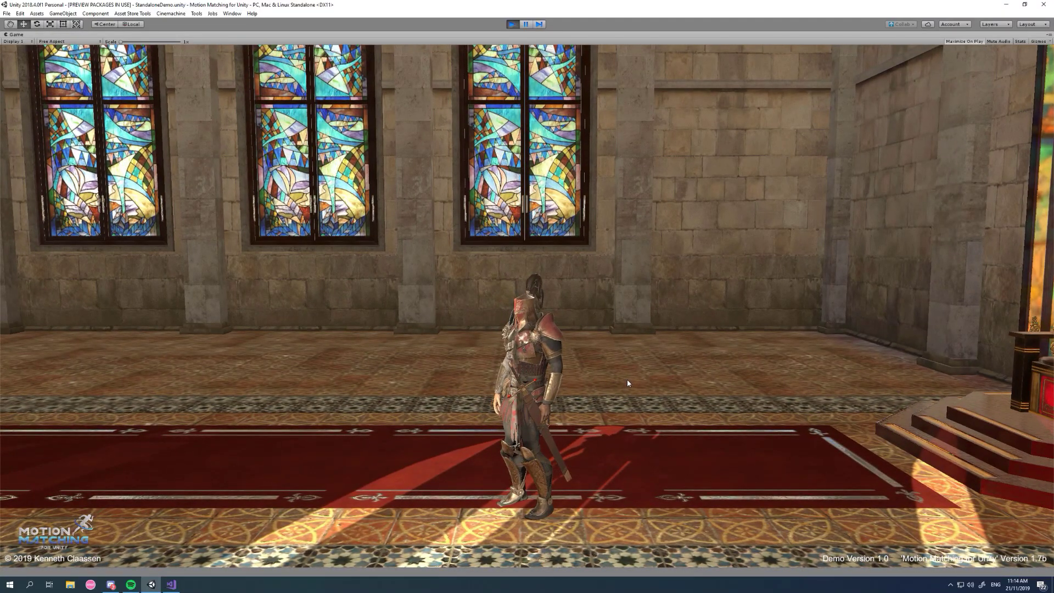
- Toggle the knight between crouching and standing with C several times, then stop Play mode
key("c")
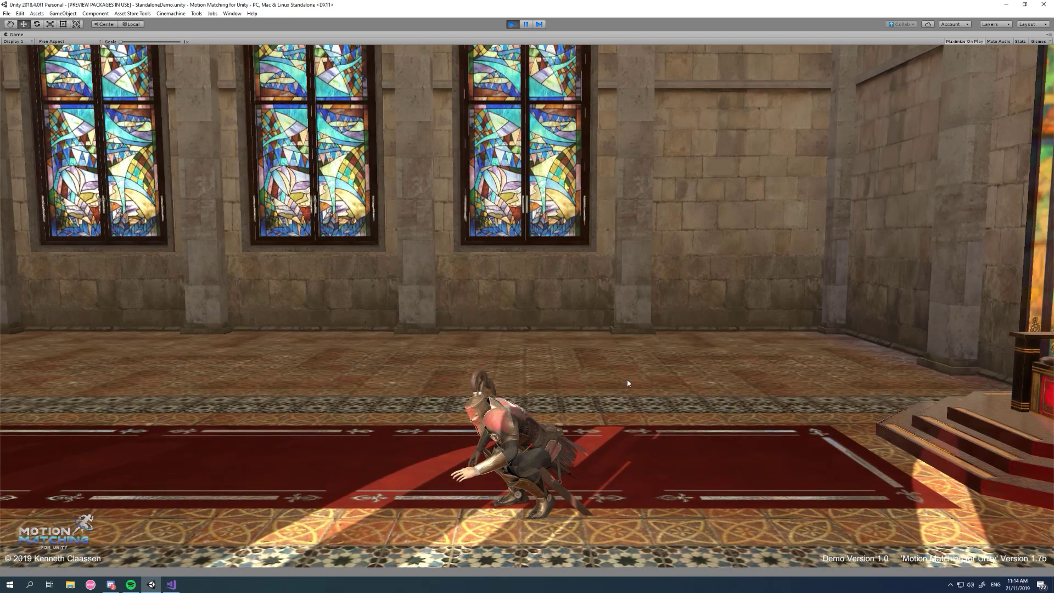
key("c")
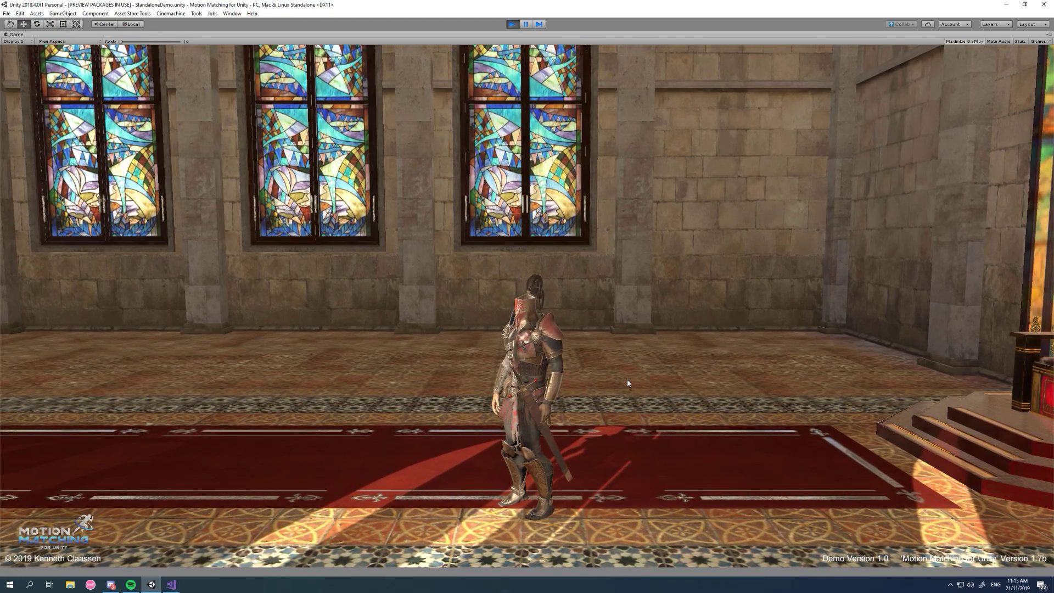
key("c")
key("c")
key("c")
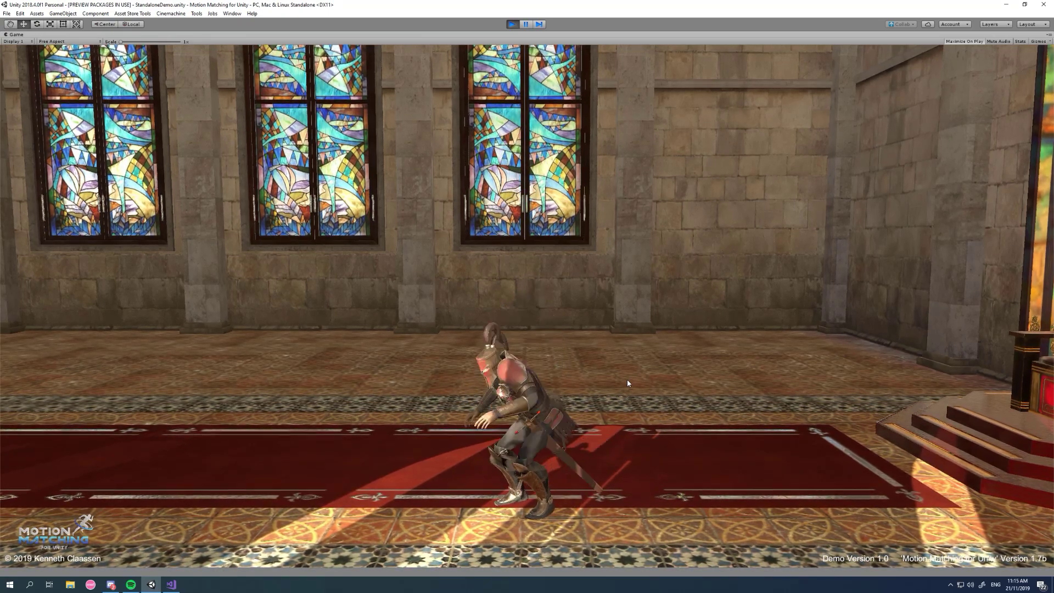
key("c")
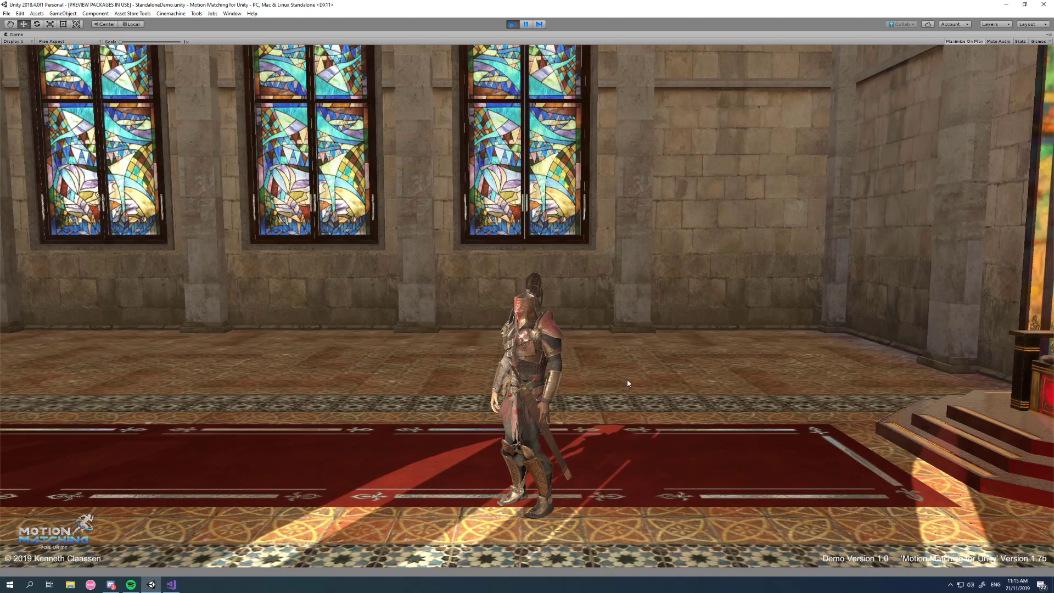
key("c")
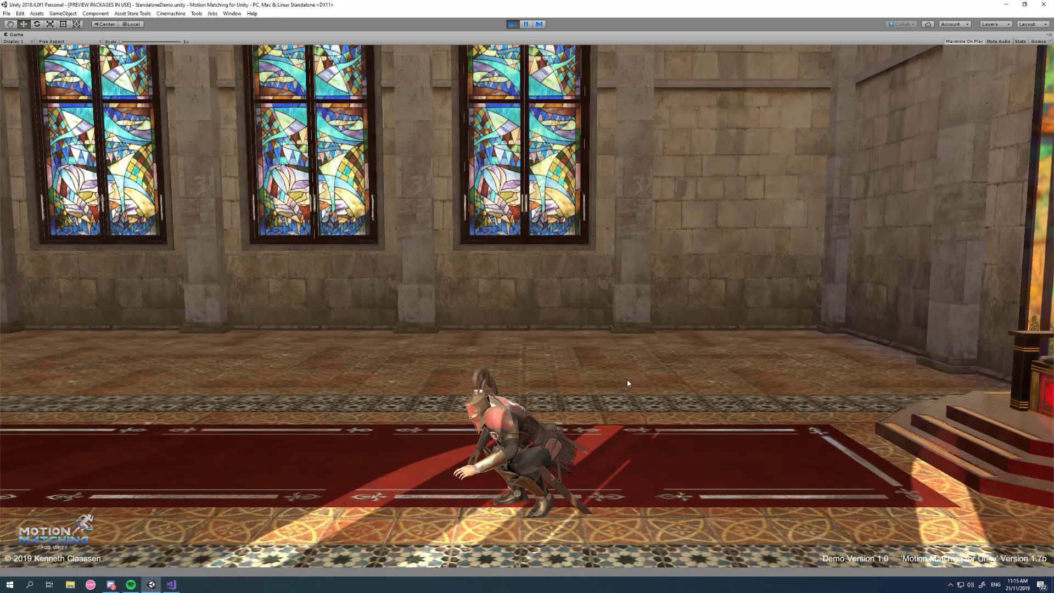
key("c")
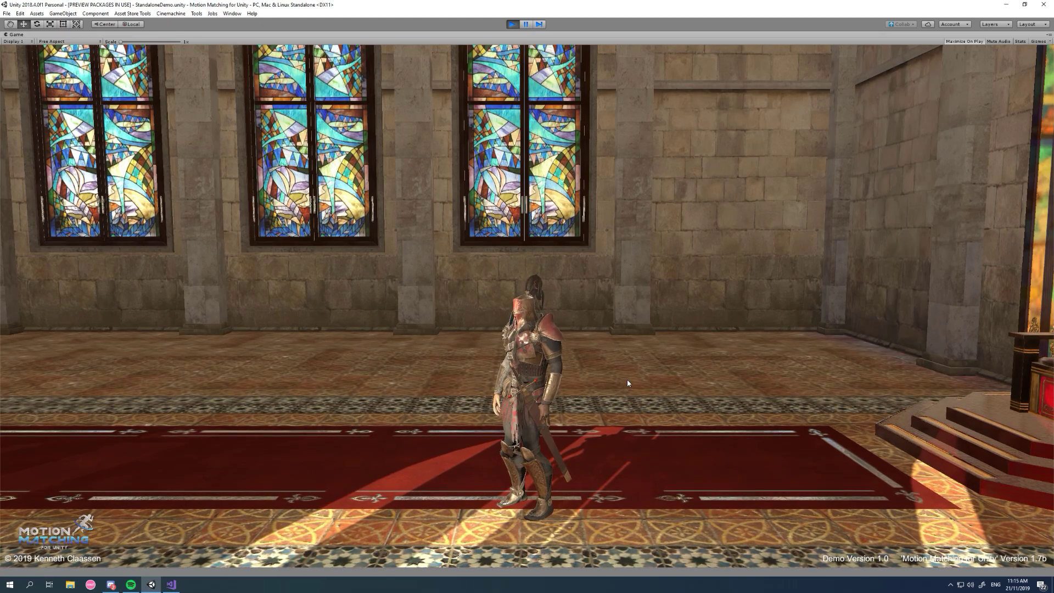
key("c")
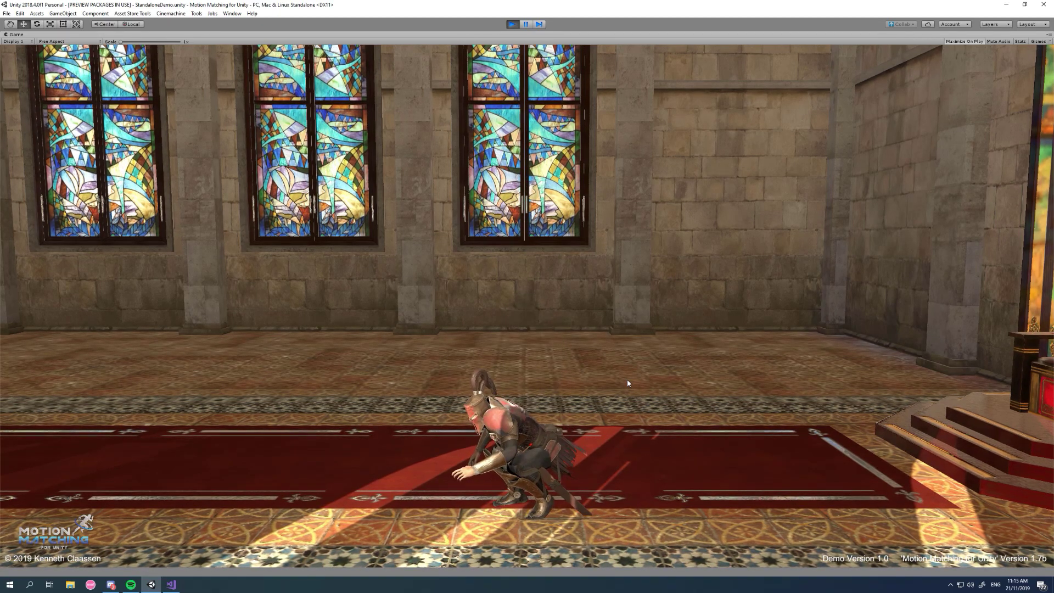
key("c")
key("c")
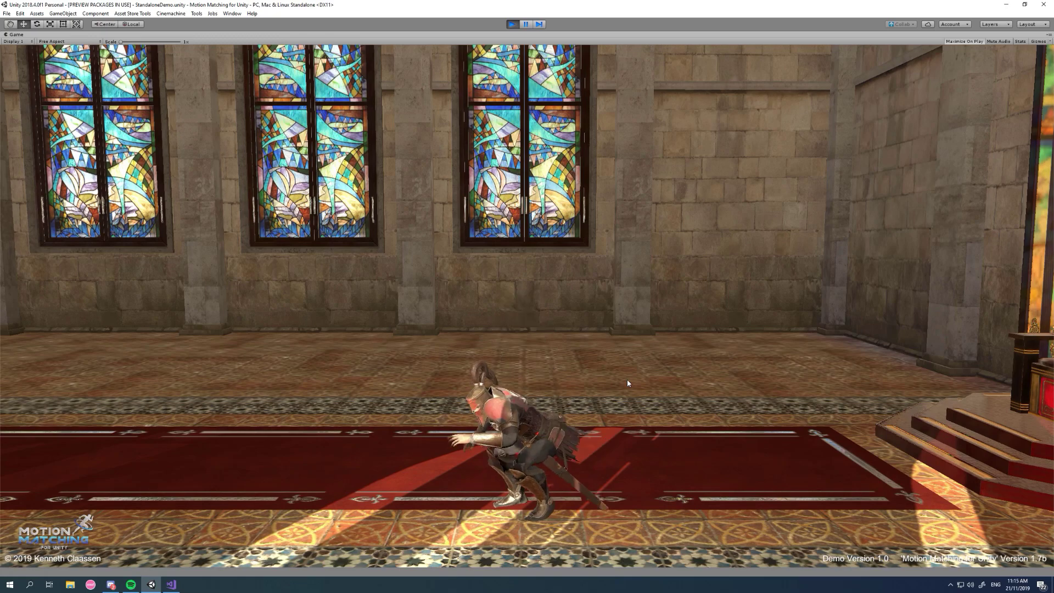
key("c")
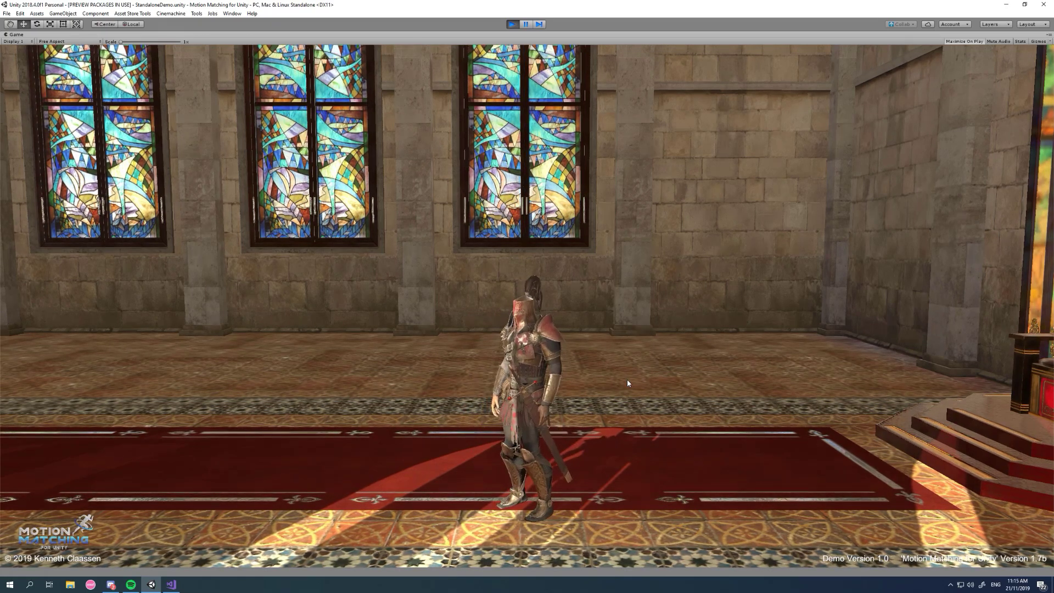
left_click(513, 25)
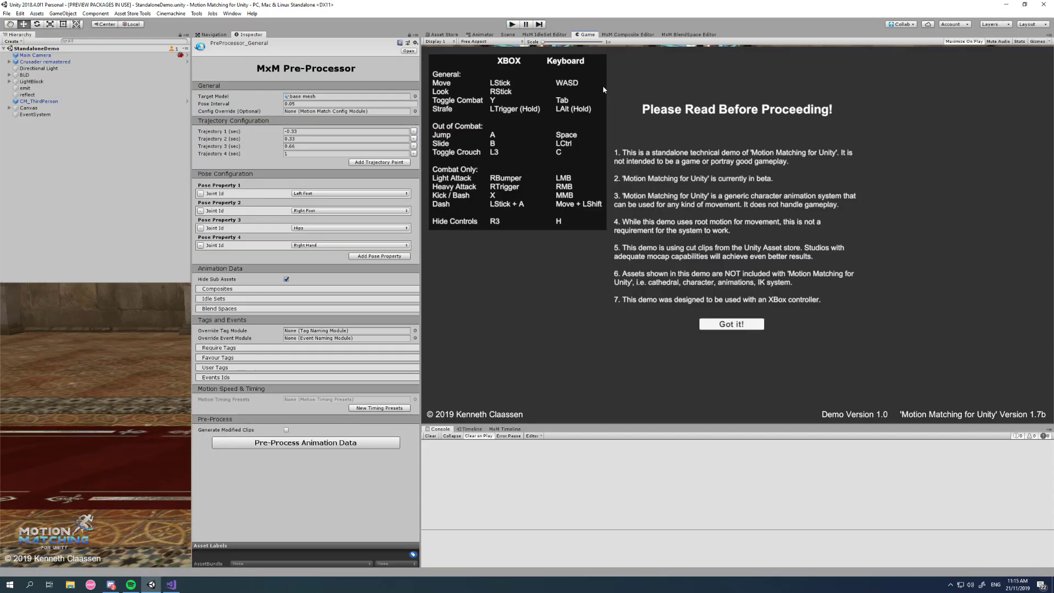
- Collapse the General through Pre-Process foldouts, then expand Animation Data and its Idle Sets list
left_click(241, 86)
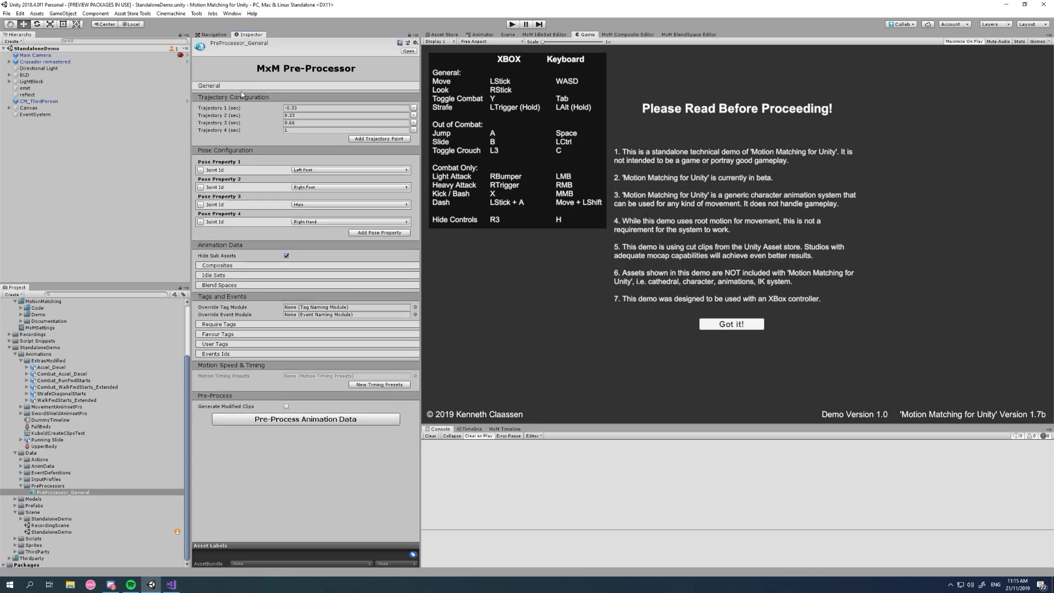
left_click(239, 97)
left_click(236, 109)
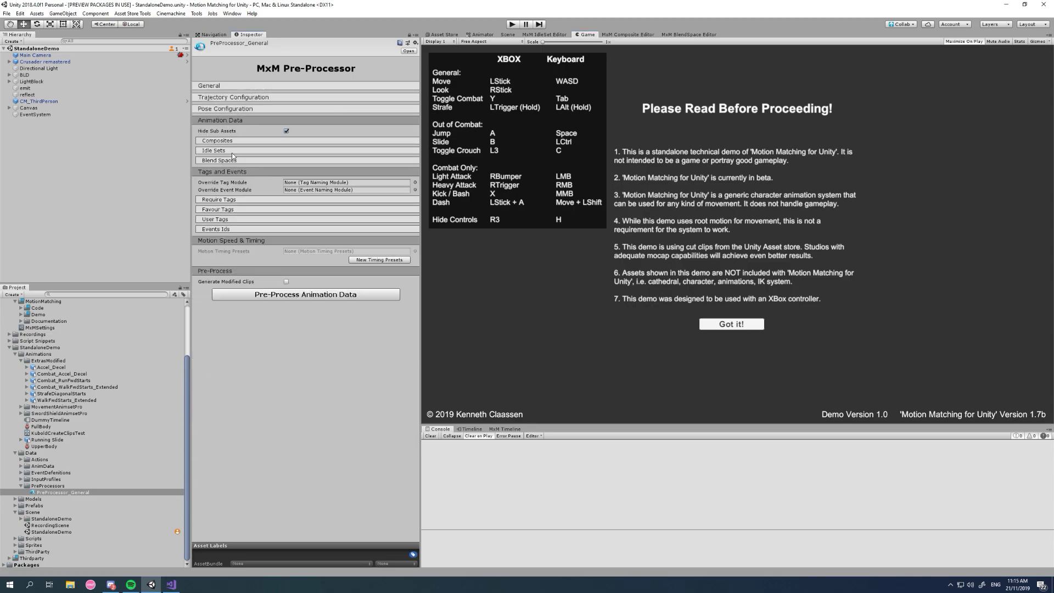
left_click(284, 122)
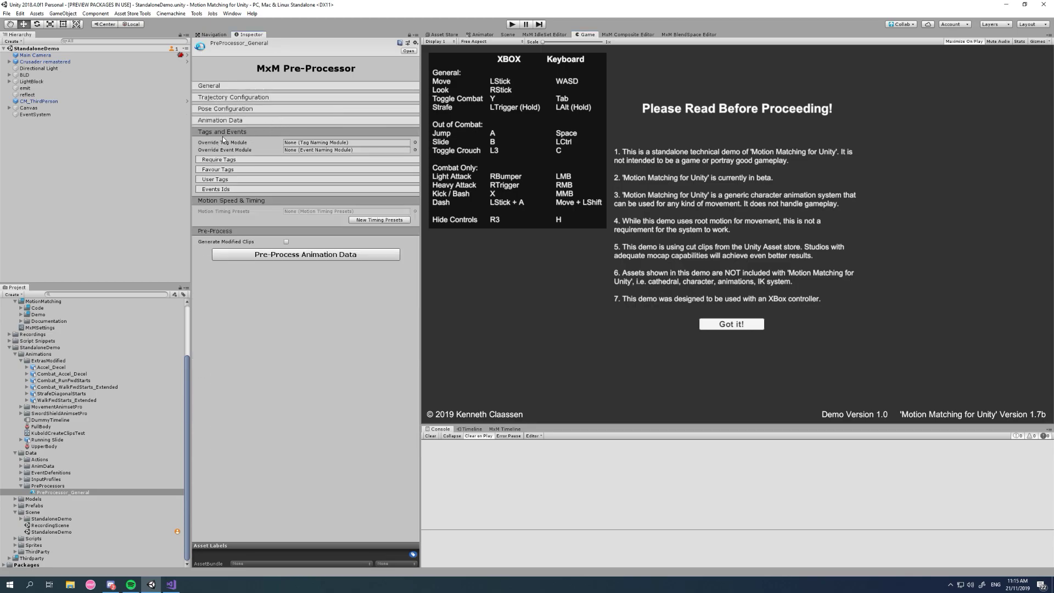
left_click(224, 133)
left_click(222, 144)
left_click(219, 155)
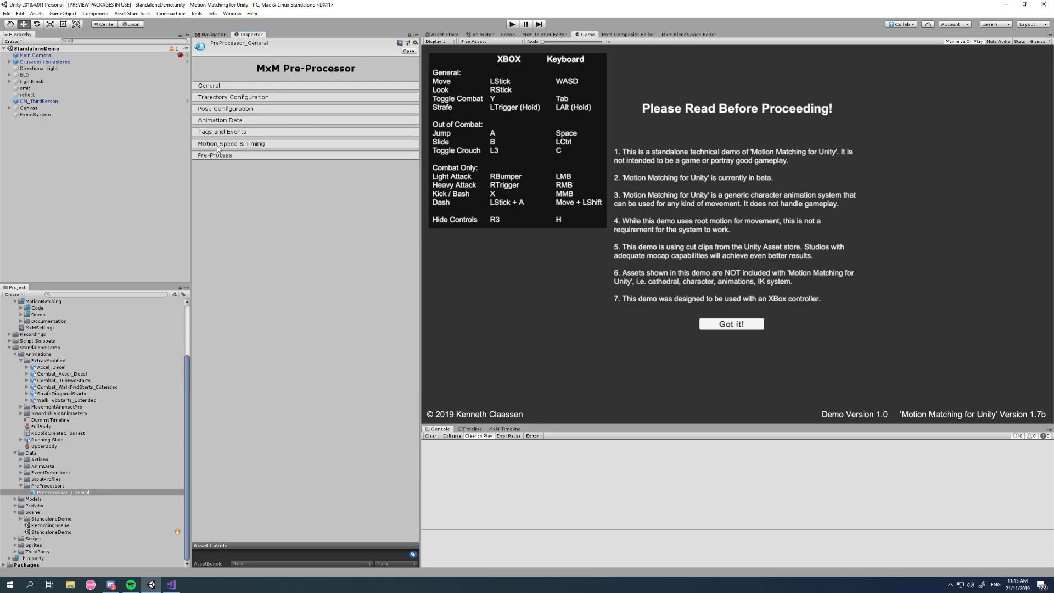
left_click(222, 120)
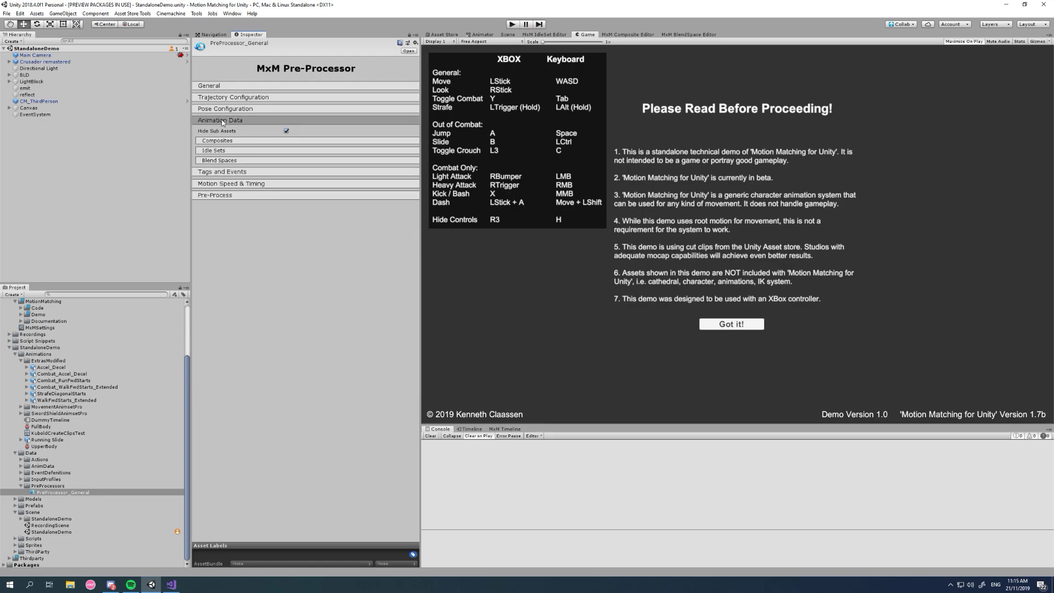
left_click(222, 151)
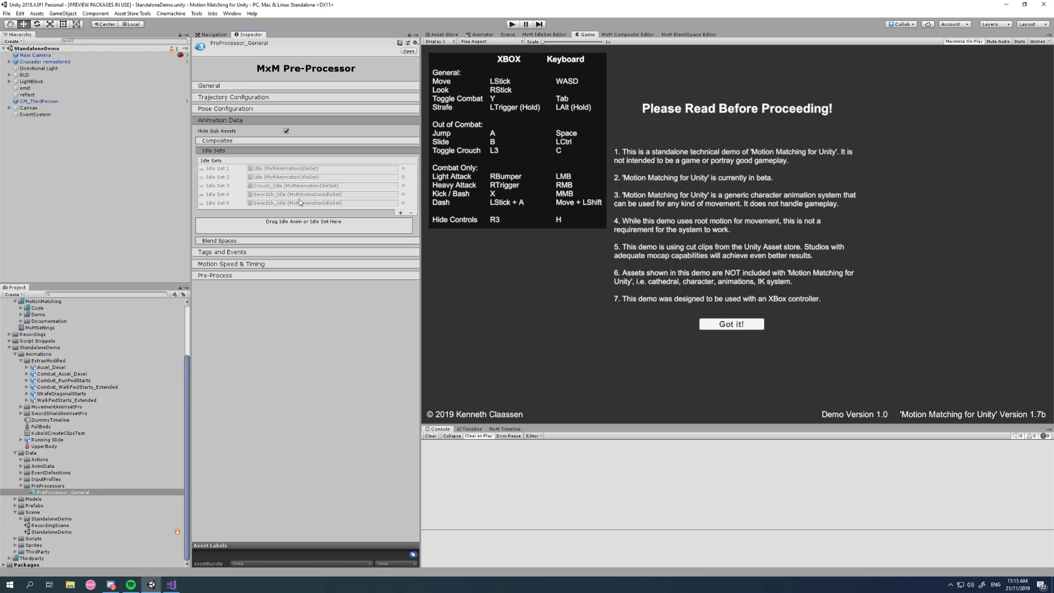
- Open Idle Set 1 (Idle) in the MxM IdleSet Editor
double_click(263, 170)
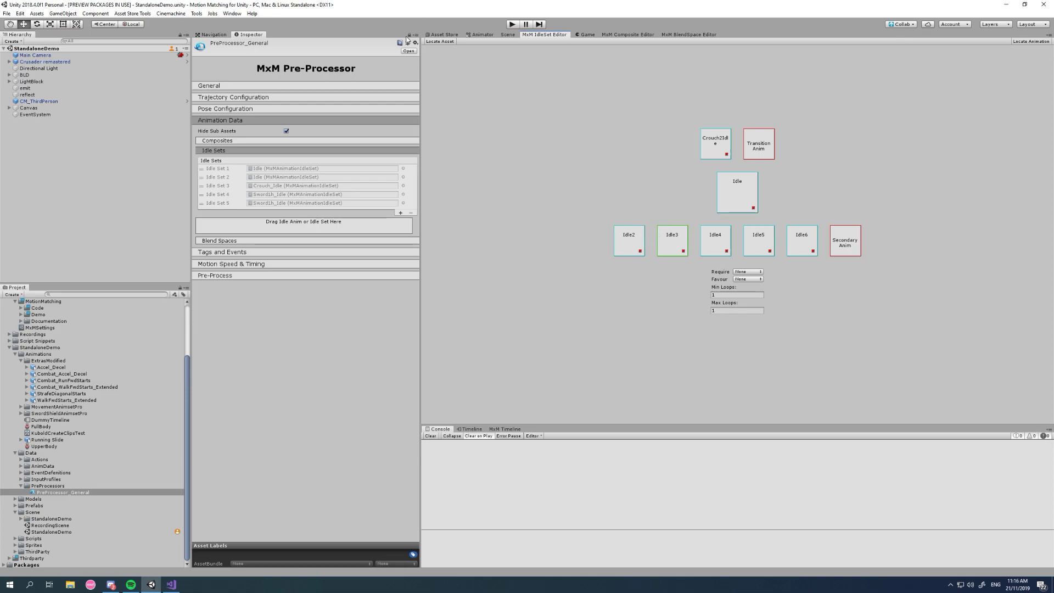
- Add a second Inspector tab next to the existing Inspector
right_click(251, 35)
mouse_move(299, 94)
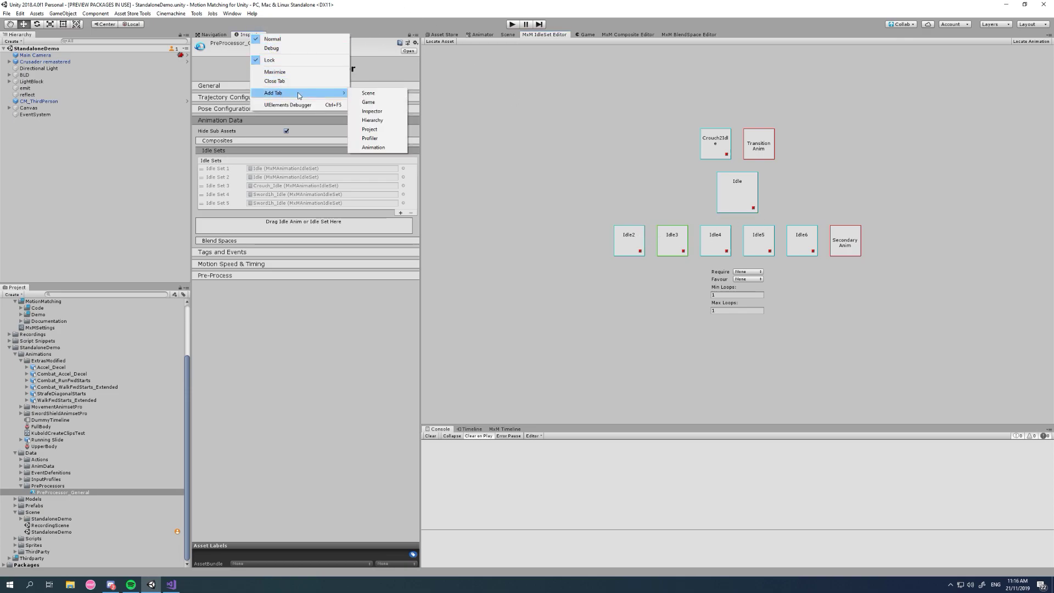
left_click(371, 111)
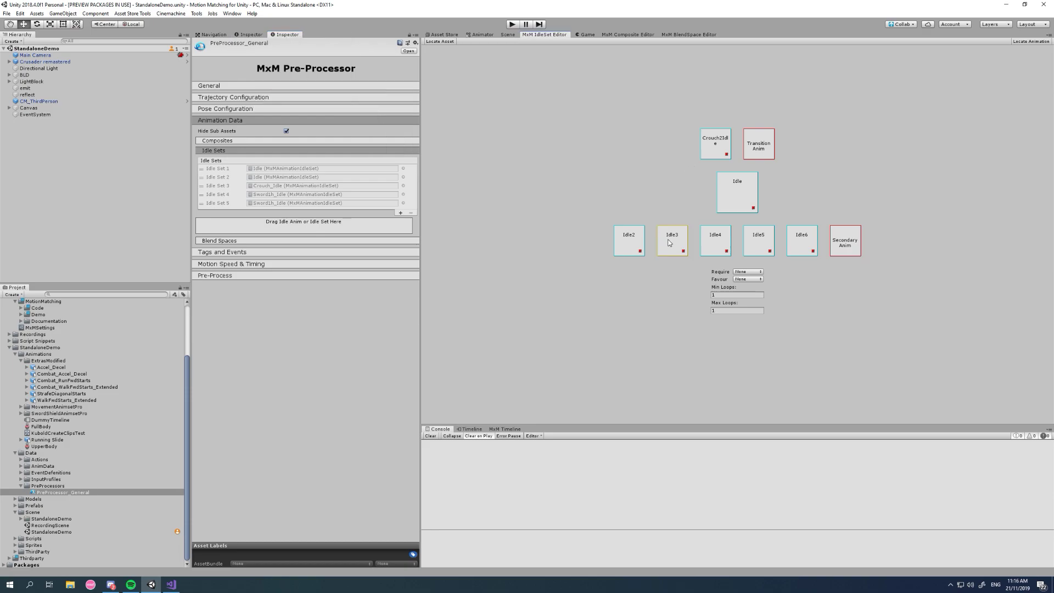
- Locate and play animation previews of the Idle3, Idle and Idle2 clips
left_click(1037, 42)
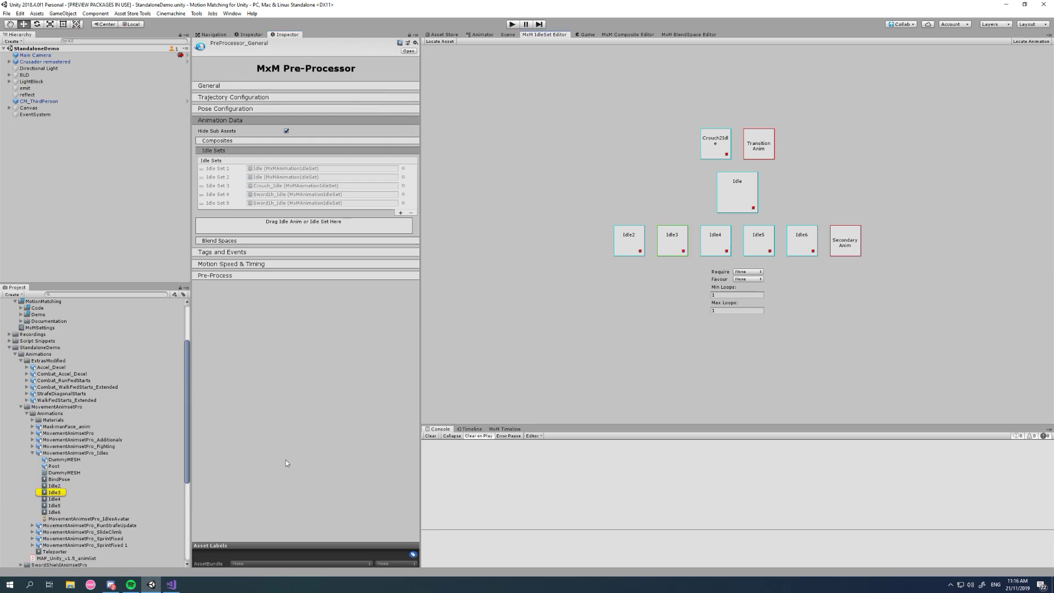
left_click(58, 492)
left_click(199, 315)
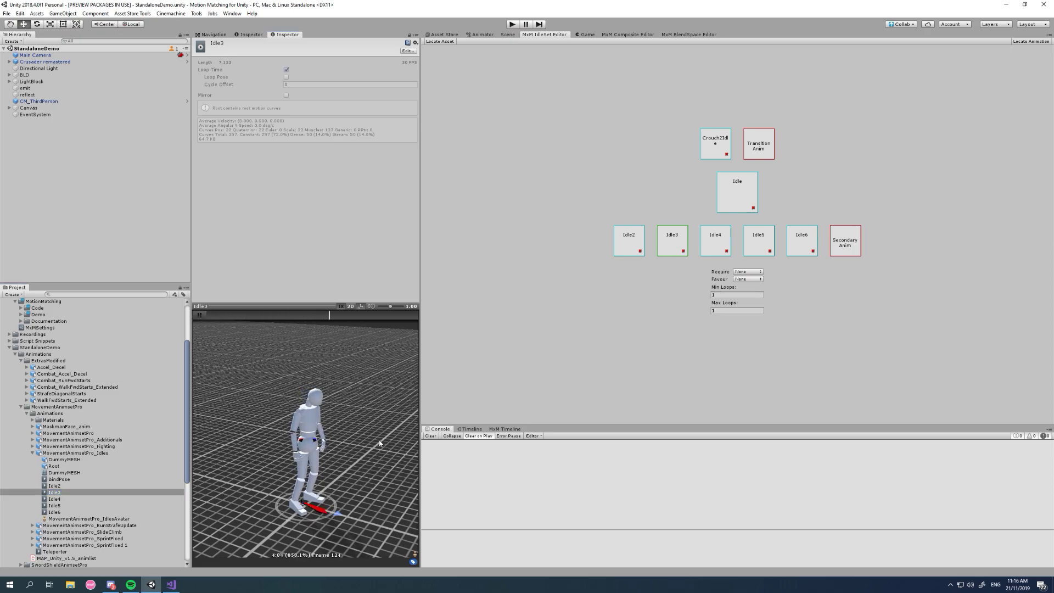
left_click(731, 195)
left_click(1031, 41)
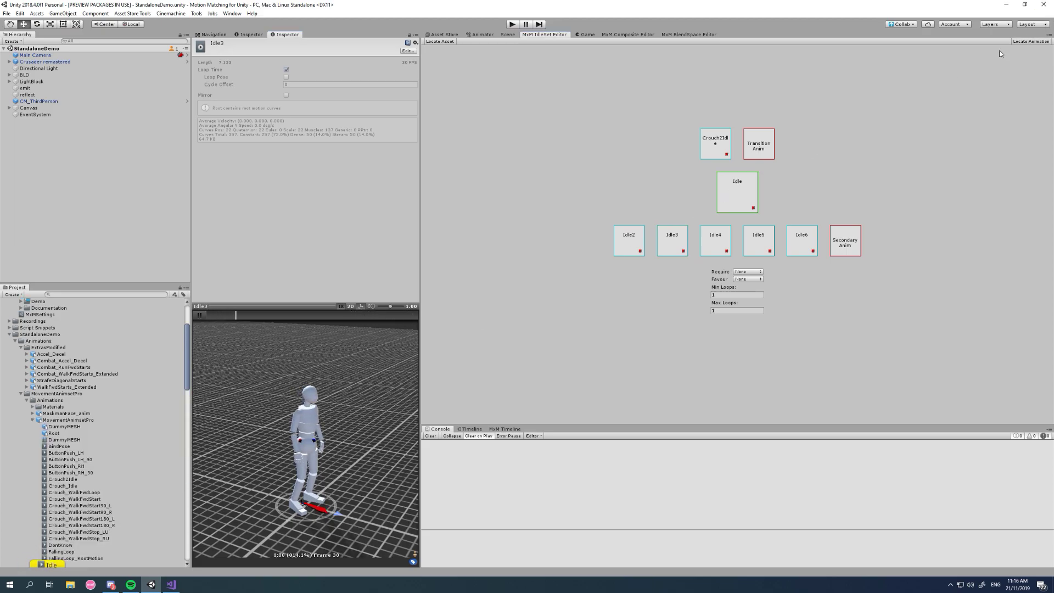
left_click(53, 564)
left_click(201, 322)
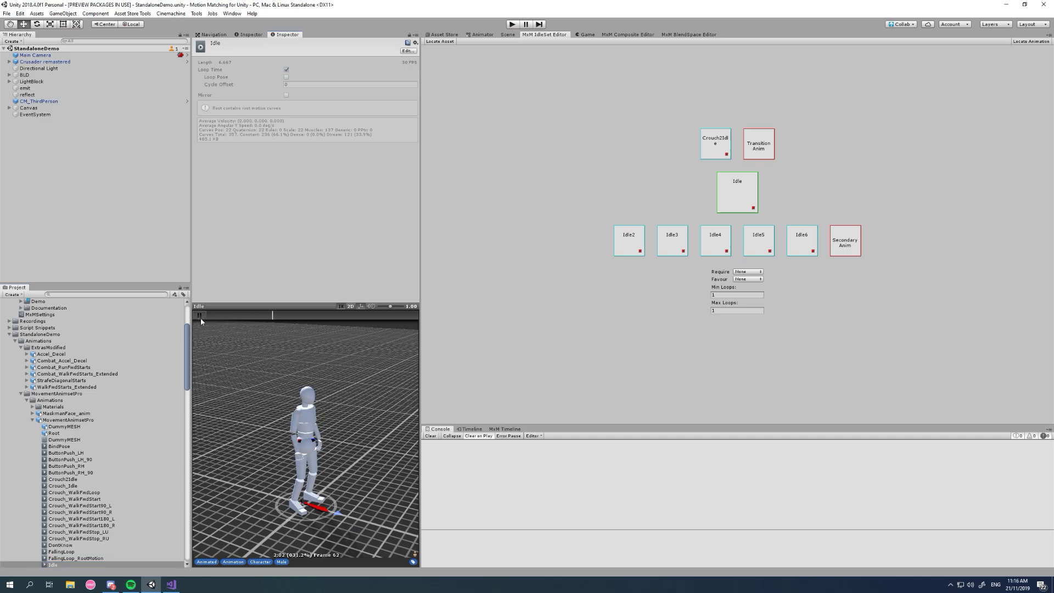
left_click(200, 315)
left_click(633, 239)
left_click(55, 565)
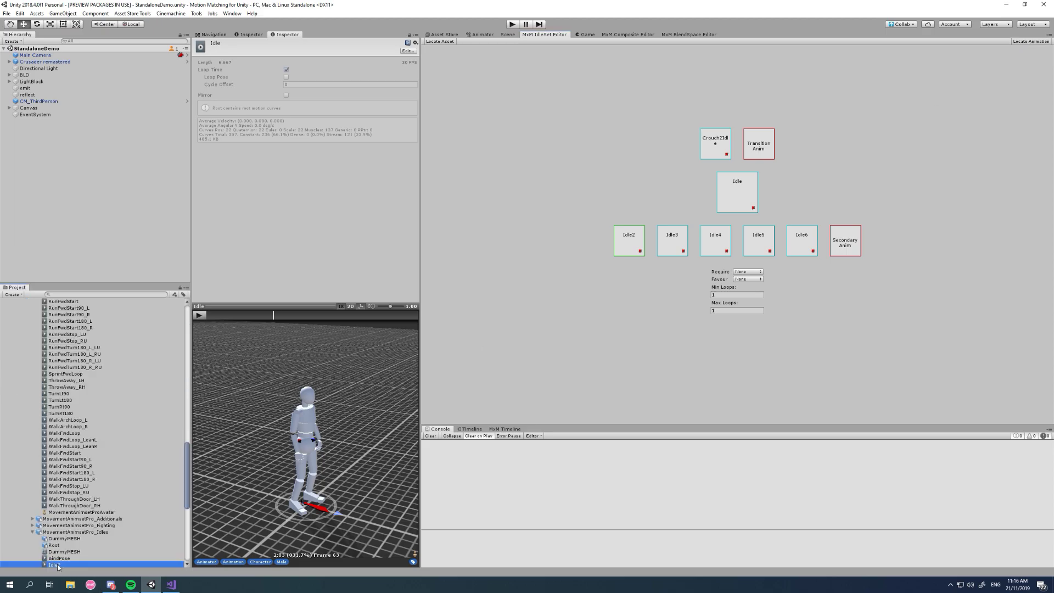
left_click(201, 315)
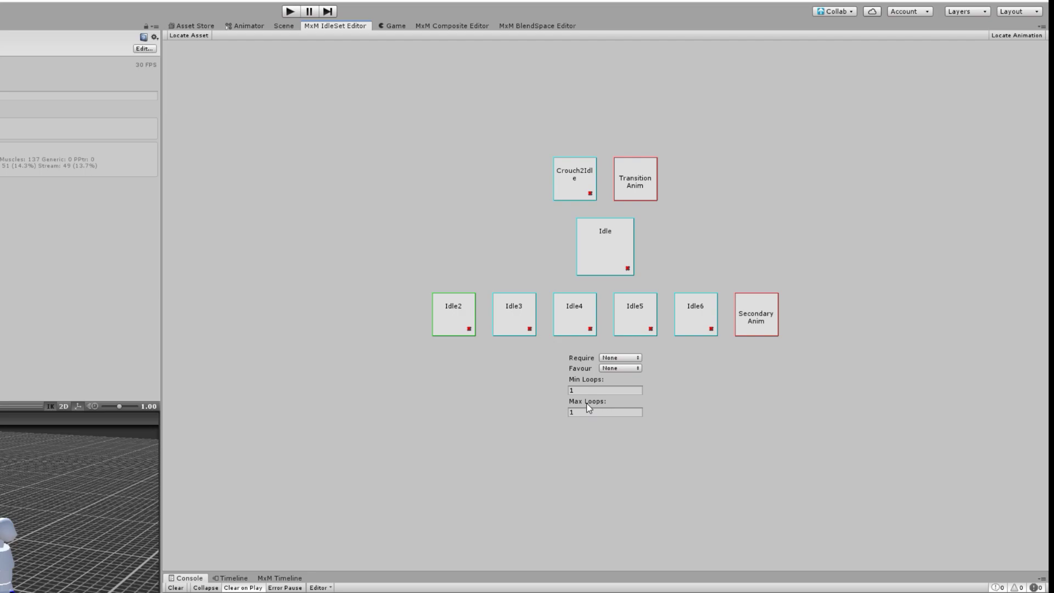
- Set the Idle set's Max Loops to 4
left_click(583, 379)
left_click(571, 308)
left_click(591, 390)
left_click(591, 412)
type("4")
left_click(604, 234)
left_click(588, 416)
- Review the Idle3 and Idle5 nodes and change Max Loops back to 1
left_click(516, 310)
left_click(640, 308)
left_click(596, 388)
left_click(605, 252)
left_click(586, 389)
left_click(592, 413)
left_click(585, 390)
left_click(585, 412)
type("1")
- Inspect the Crouch2Idle transition node, then return to the MxM Pre-Processor Inspector tab
left_click(573, 164)
left_click(707, 384)
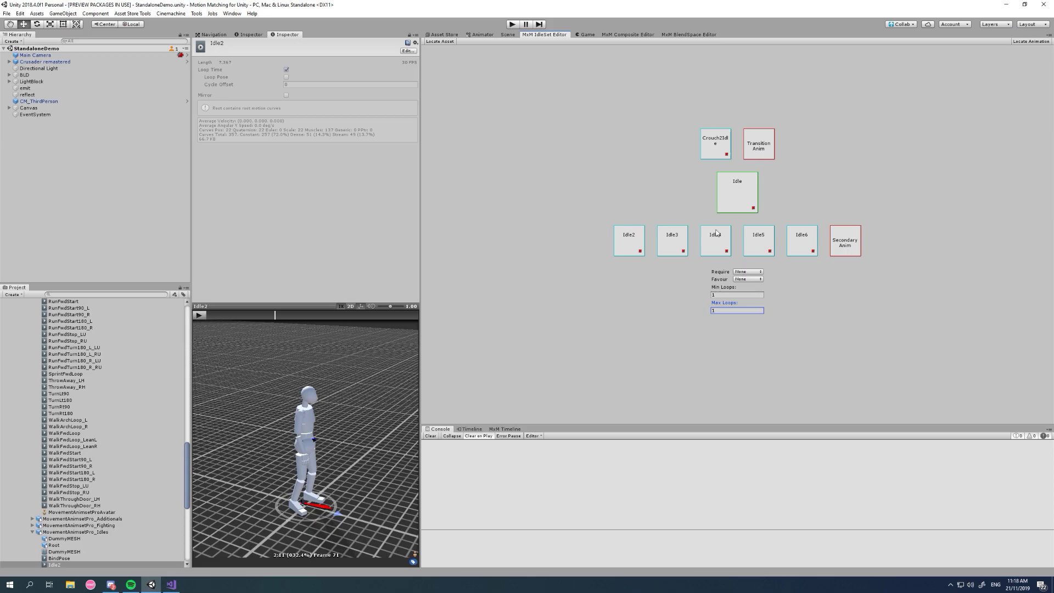
left_click(251, 34)
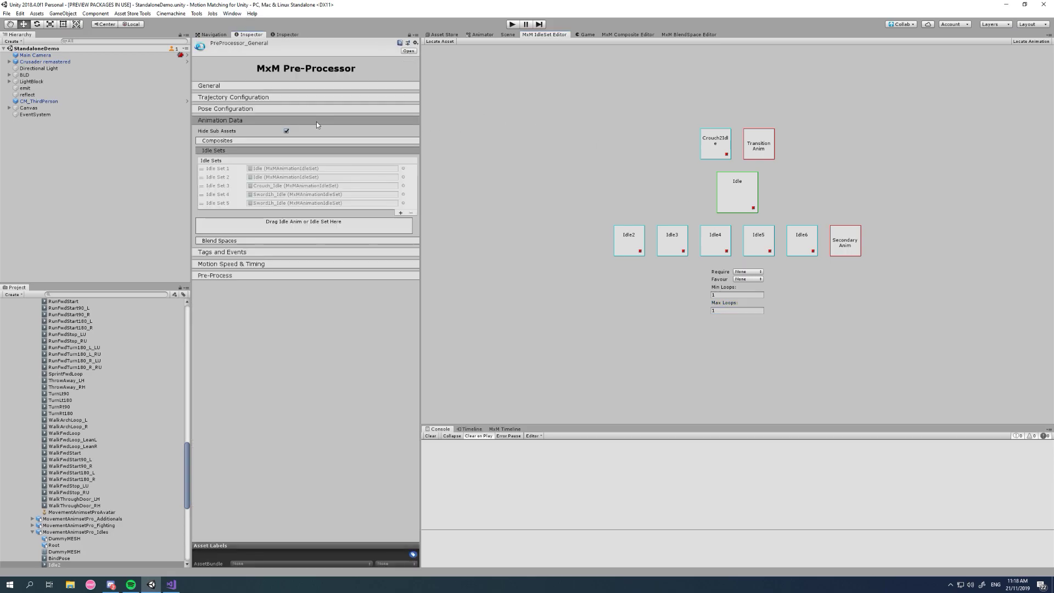
- Open Idle Set 3 (Crouch_Idle) and confirm Crouch as its required tag
left_click(263, 187)
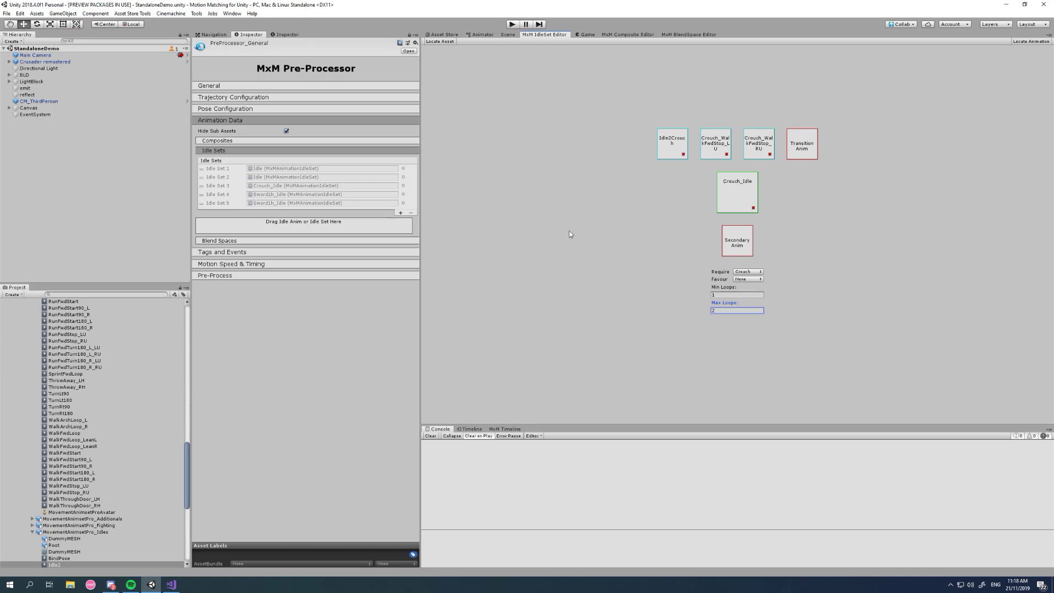
left_click(740, 275)
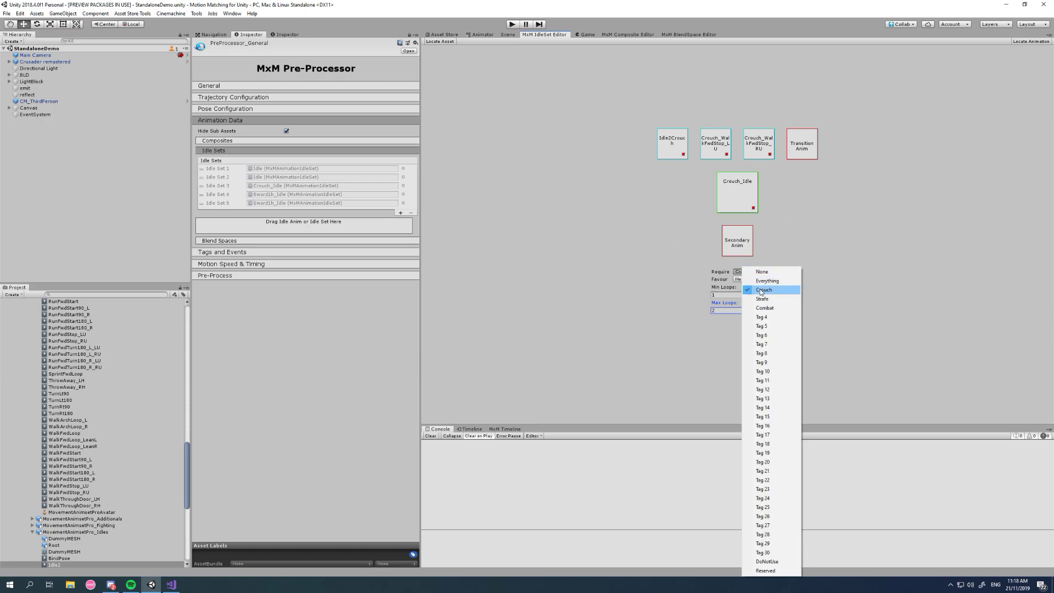
left_click(825, 240)
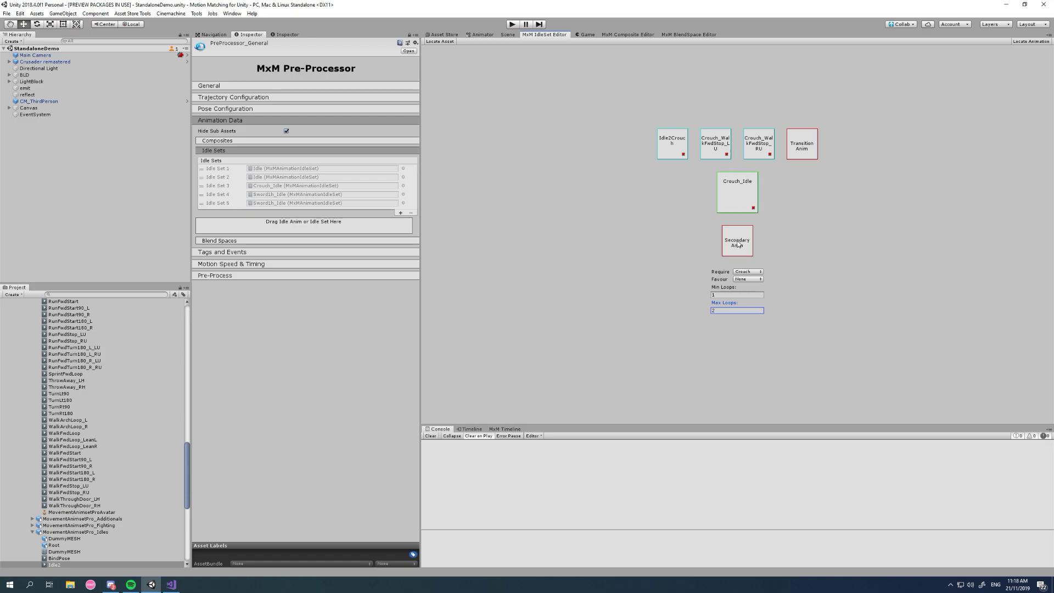
- Compare the Idle2Crouch and Crouch2Idle transitions across the Crouch_Idle and Idle sets
left_click(670, 145)
left_click(273, 170)
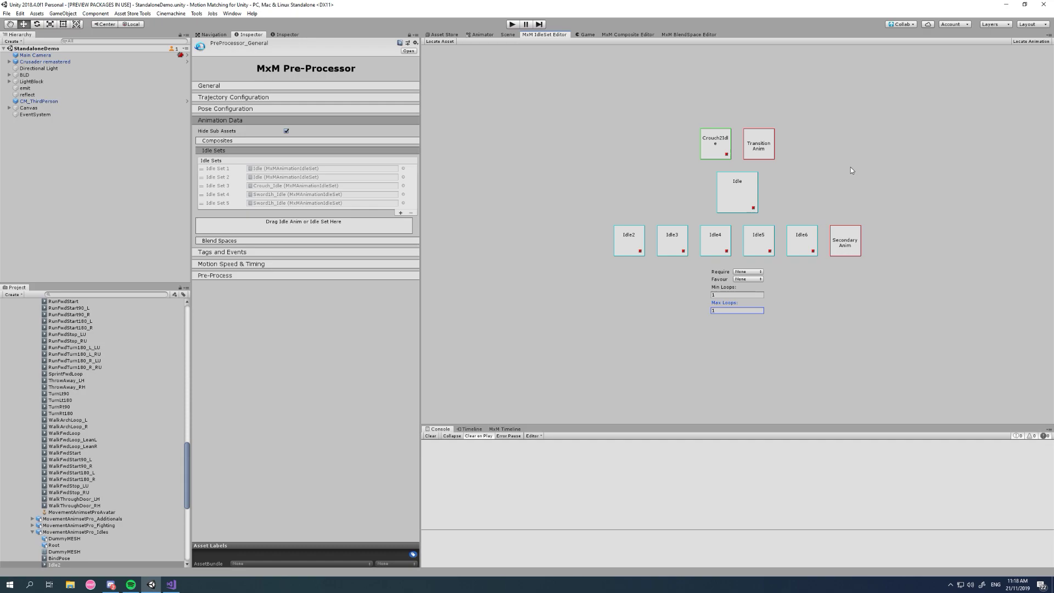
left_click(716, 146)
left_click(293, 186)
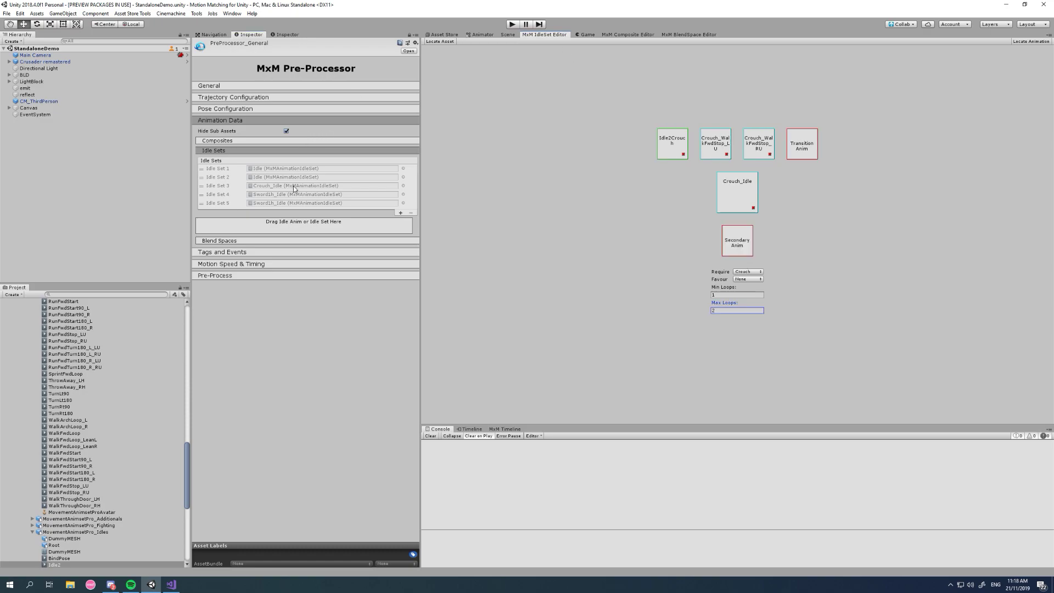
left_click(716, 151)
- Review Crouch_Idle's WalkFwdStop_RU and Idle2Crouch nodes, then open the Sword1h_Idle set
left_click(761, 147)
left_click(671, 141)
left_click(304, 195)
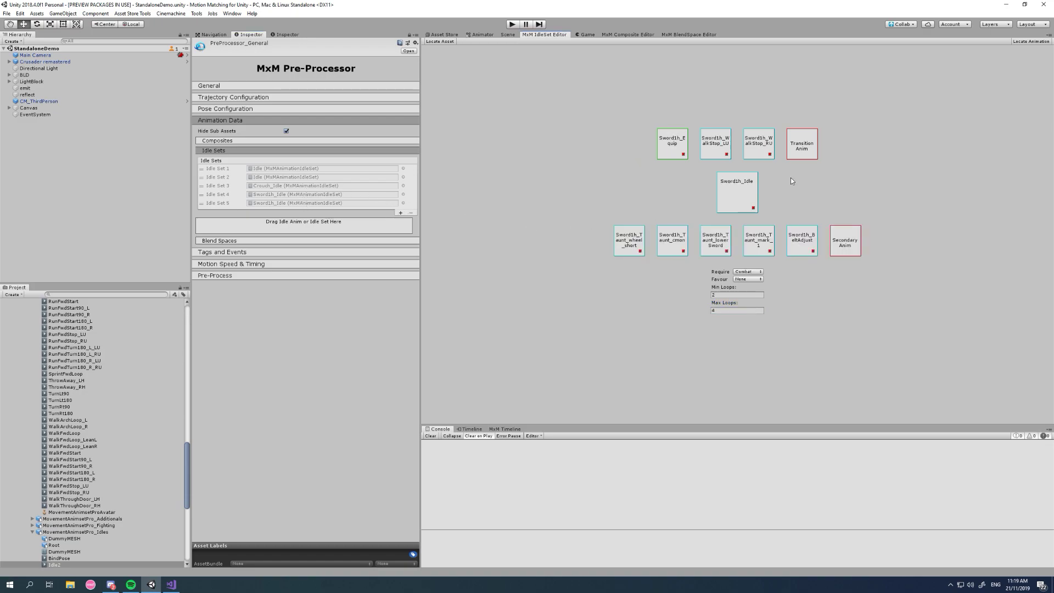
left_click(630, 240)
- Confirm Combat as Sword1h_Idle's required tag and expand the Require Tags names list
left_click(760, 273)
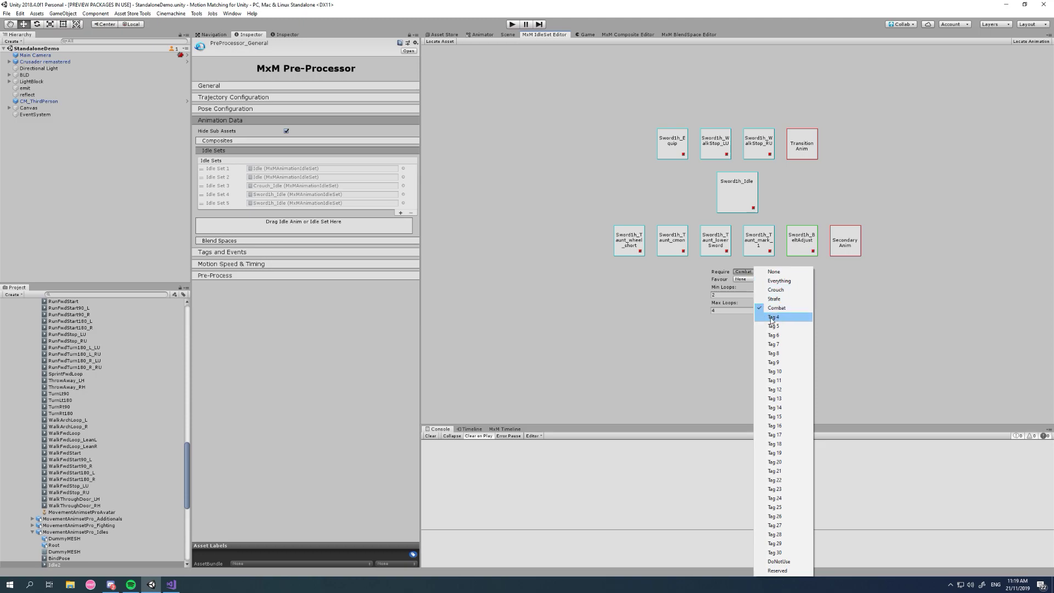
left_click(667, 343)
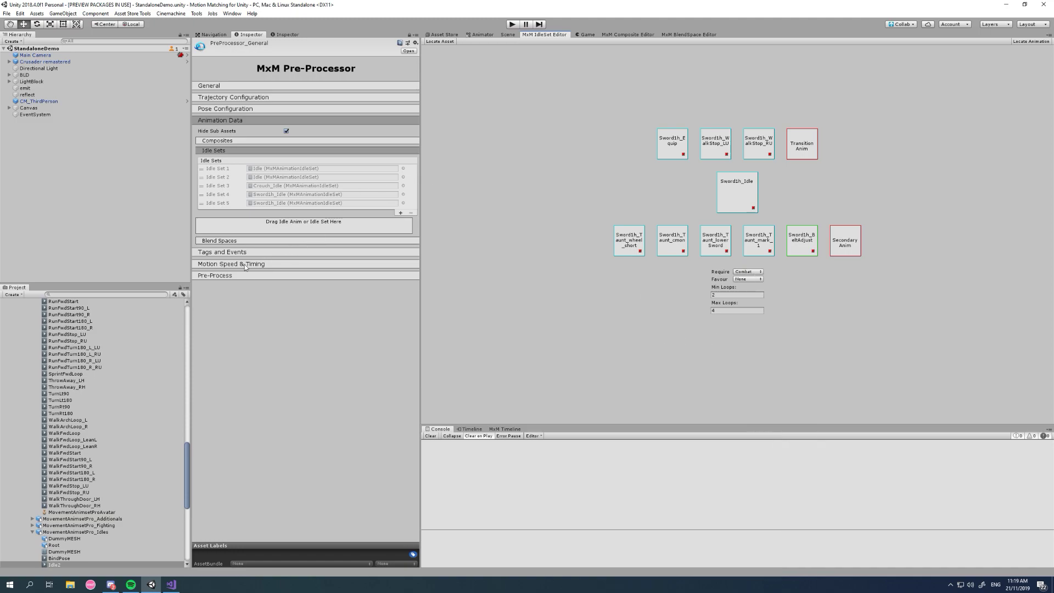
left_click(255, 251)
left_click(245, 280)
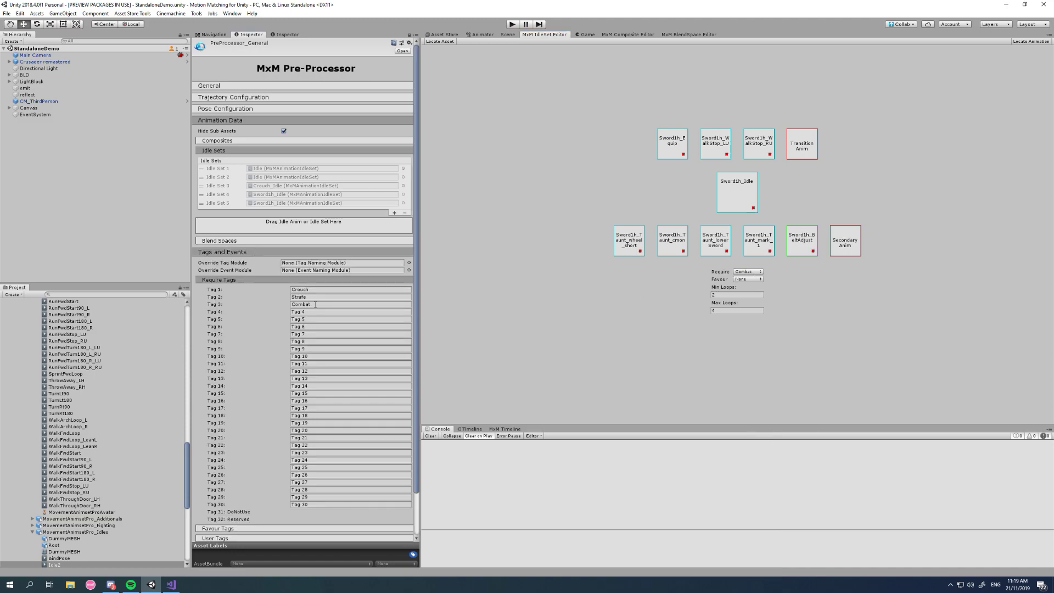
- Review tag names Crouch, Strafe and Combat, then collapse the Require Tags list
left_click(262, 304)
left_click(266, 298)
left_click(269, 290)
left_click(271, 297)
left_click(319, 306)
left_click(316, 305)
left_click(299, 282)
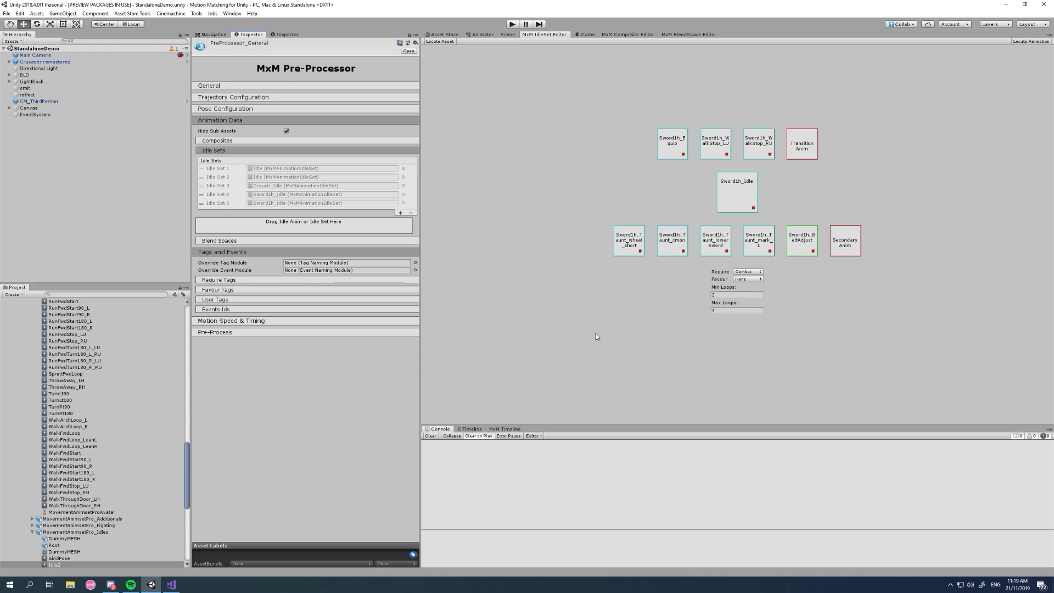
- Check Sword1h_Idle's loop range, Min Loops 2 and Max Loops 4
left_click(729, 295)
key("Tab")
left_click(727, 293)
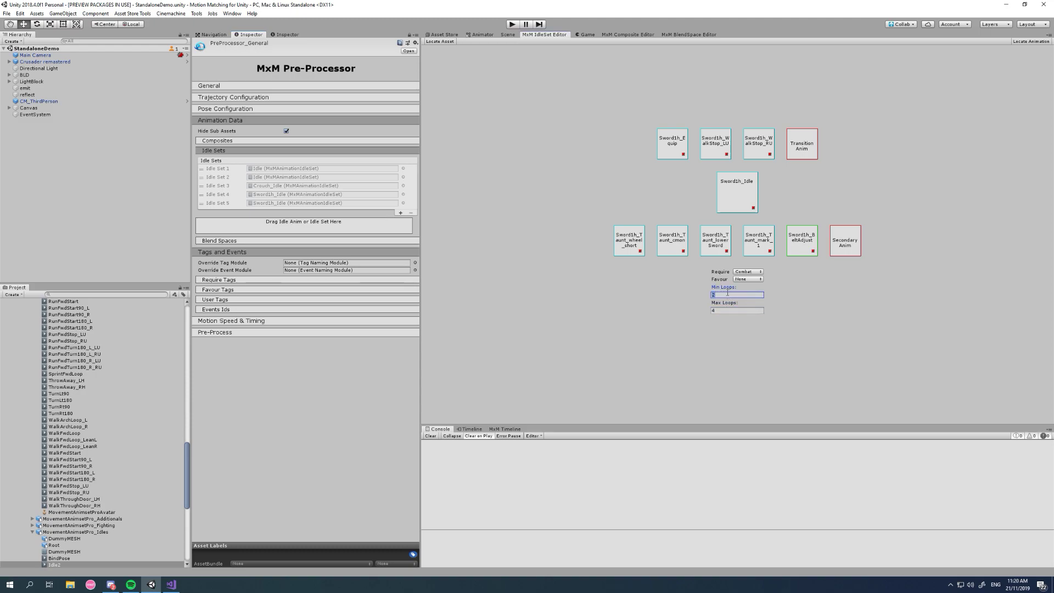